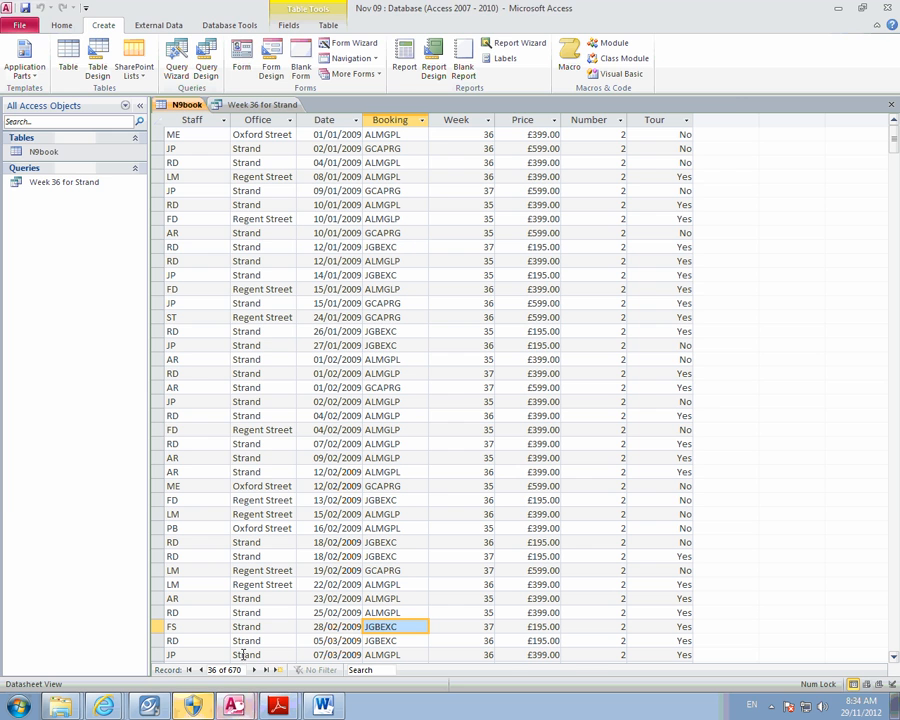
- Switch to November 09.pdf in Adobe Reader and read task 46's requirements for the new report, returning to the Access database
click(277, 706)
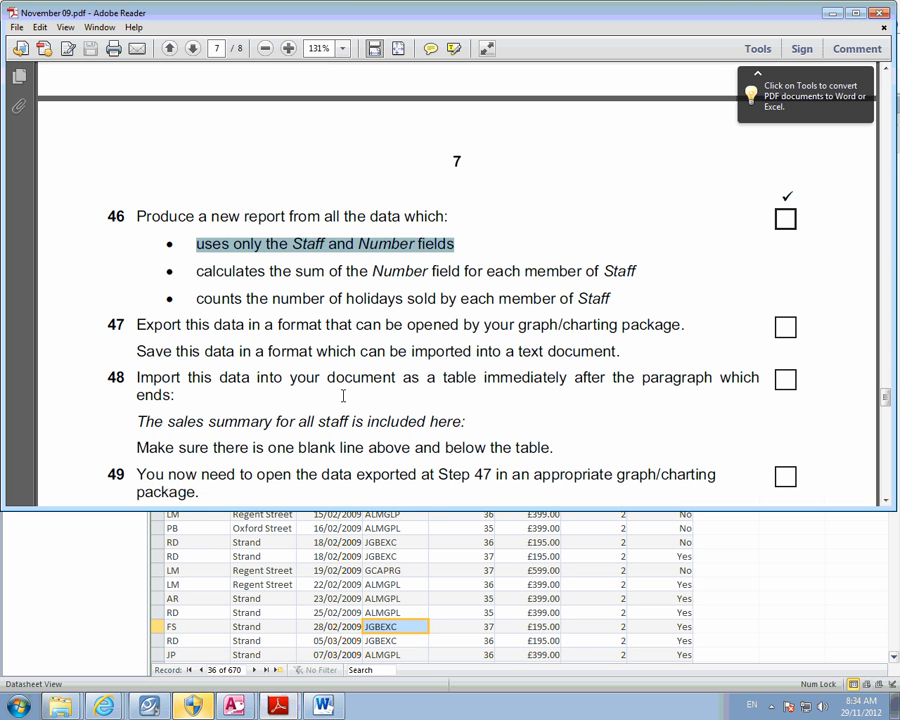
click(258, 271)
drag(149, 223, 421, 222)
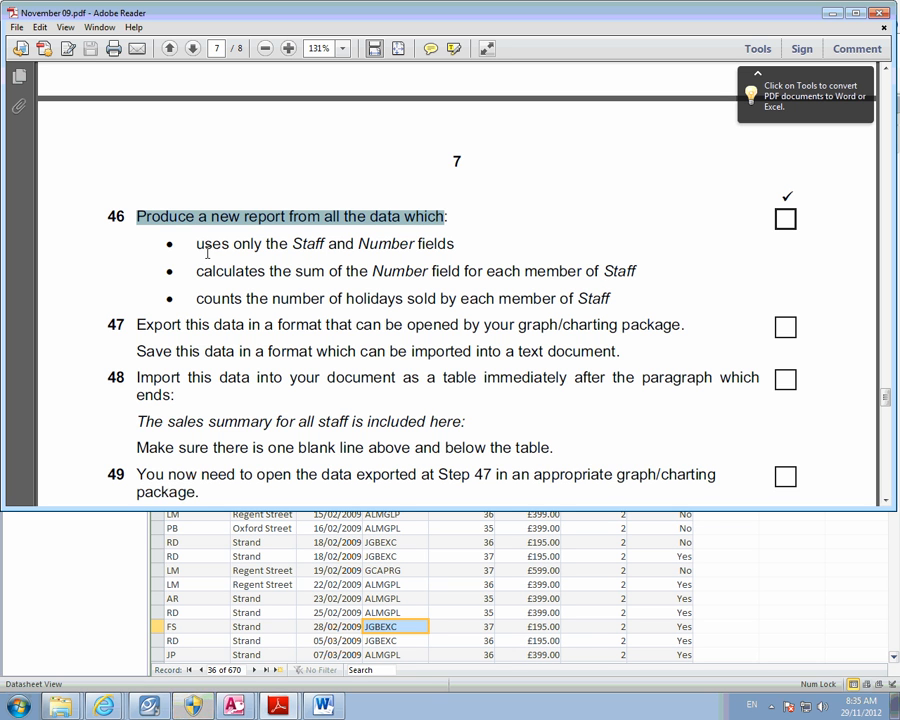
drag(198, 245, 444, 256)
drag(192, 271, 636, 284)
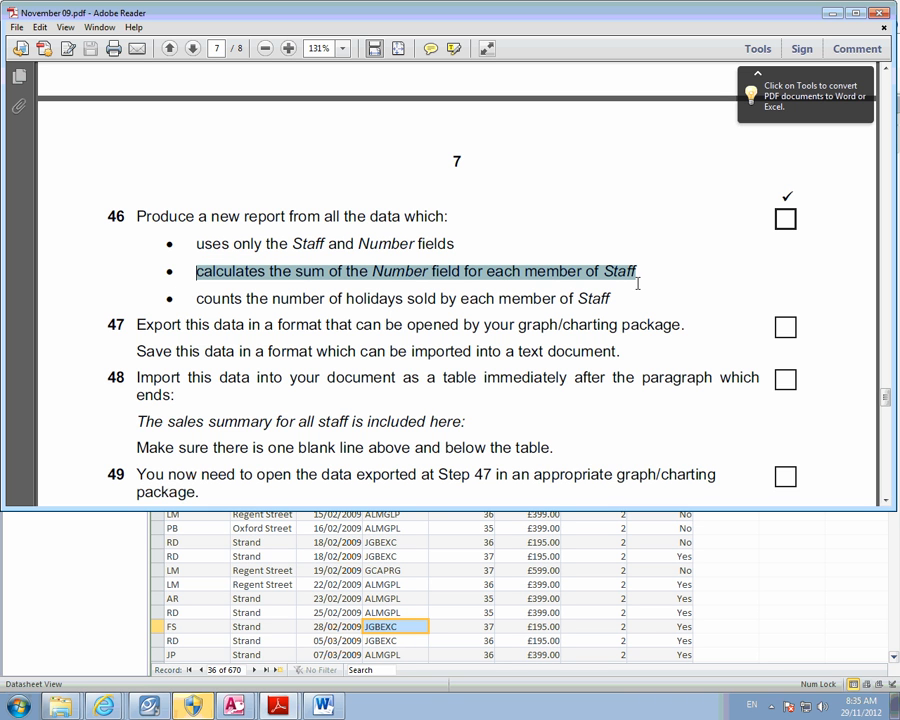
drag(196, 298, 588, 297)
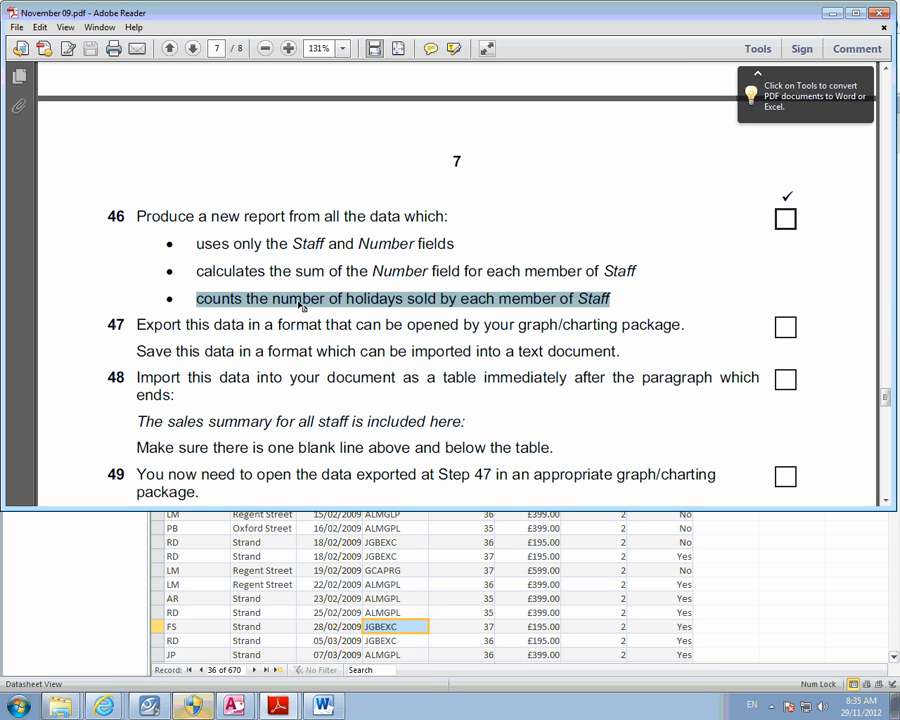
key(alt+Tab)
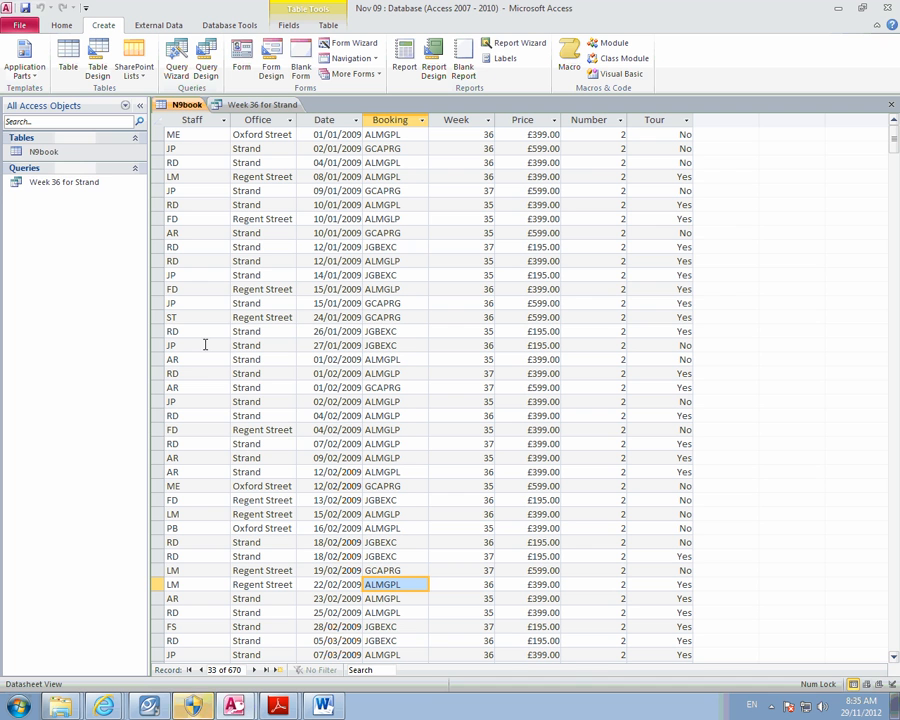
- Create a new query in Design view based on the N9book table
click(44, 152)
click(170, 28)
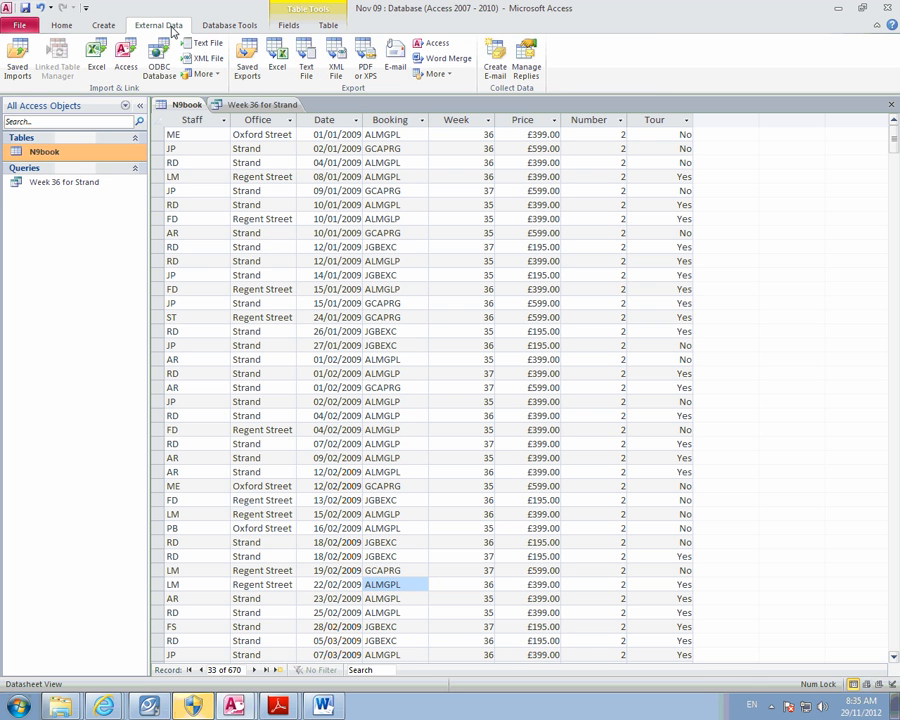
scroll(150, 30, down, 1)
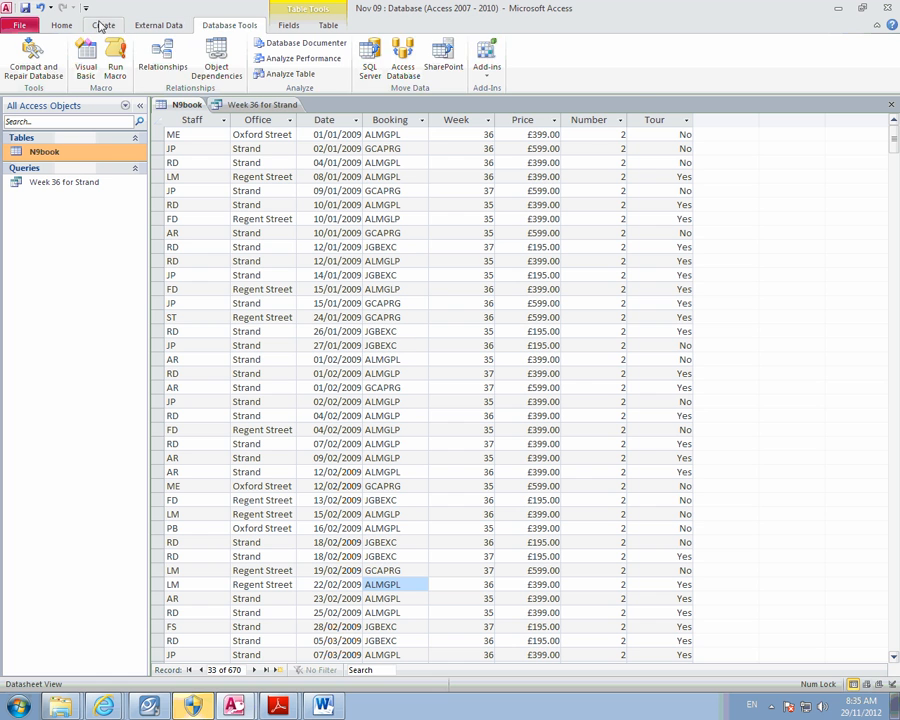
scroll(128, 25, up, 2)
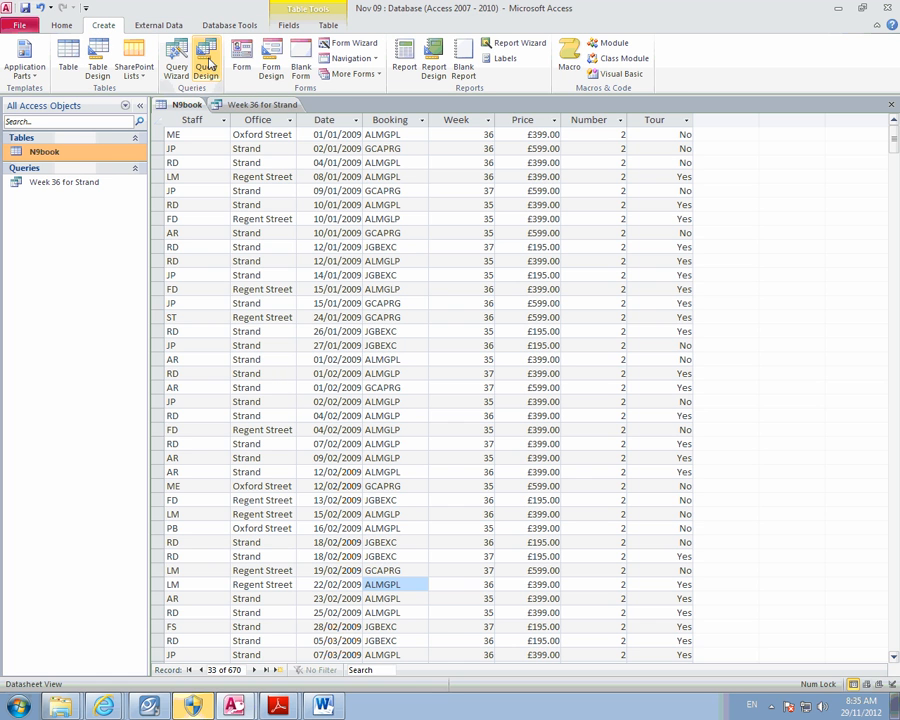
click(212, 68)
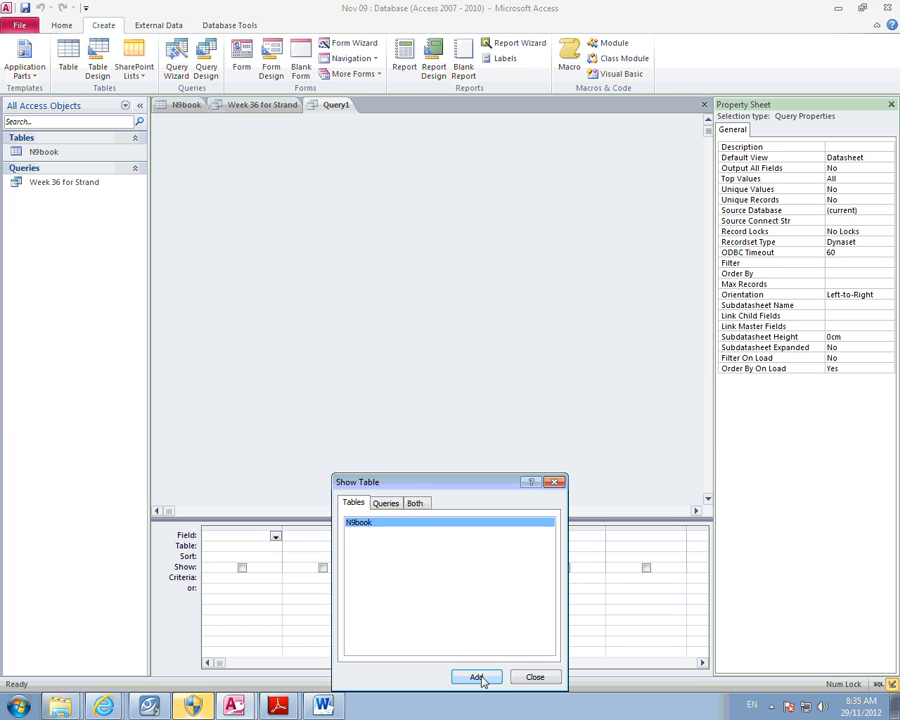
click(478, 678)
click(532, 678)
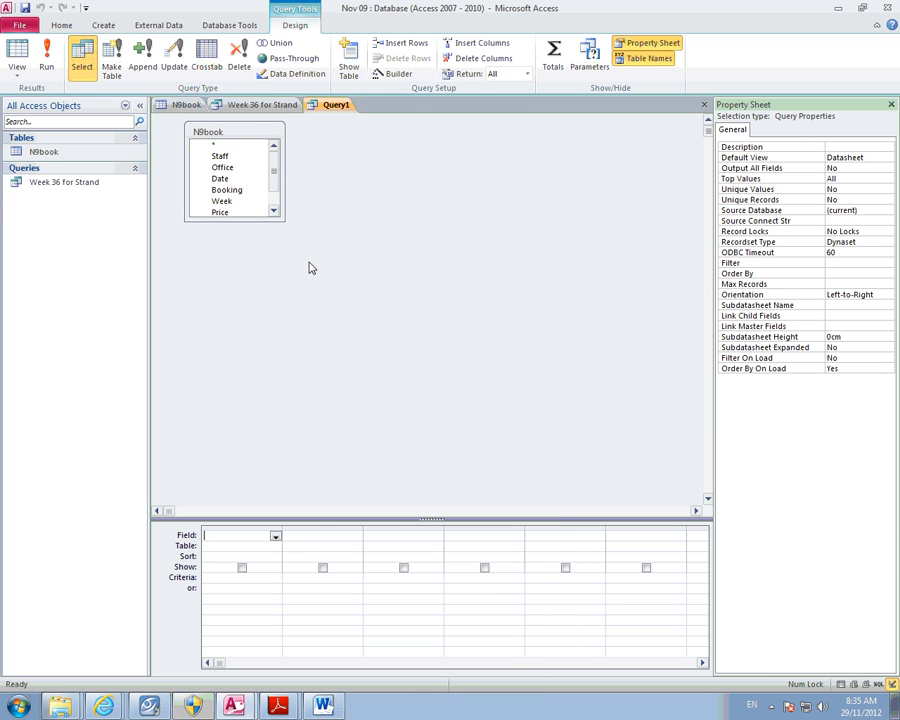
- Add the Staff and Number fields from N9book to the query design
double_click(227, 158)
drag(278, 176, 278, 188)
double_click(244, 203)
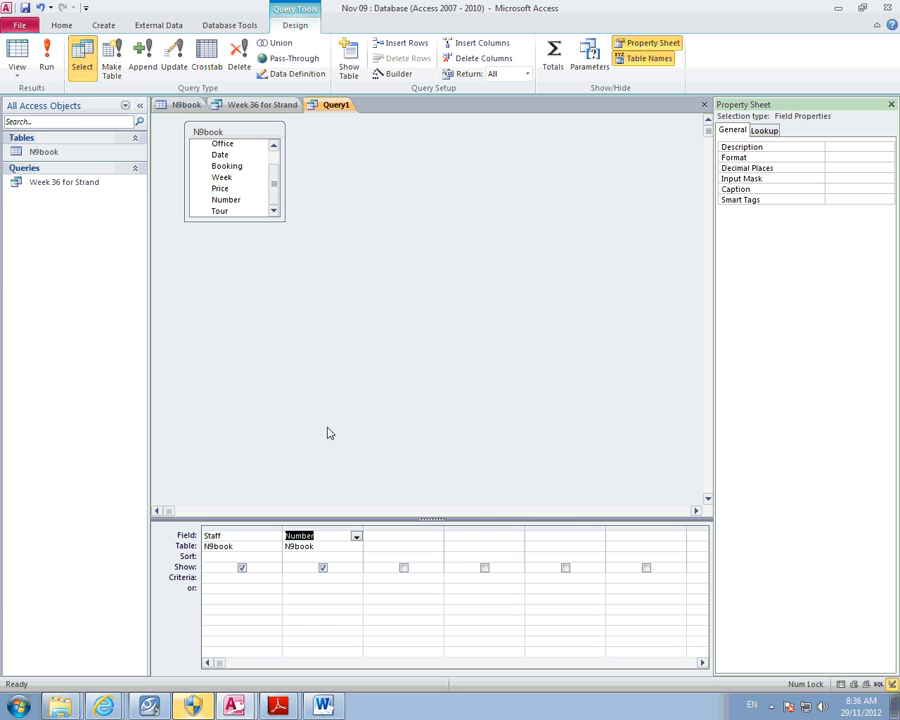
- Following task 46 in November 09.pdf, turn on totals in the query and set the Number field's total to Sum, grouped by Staff
click(274, 705)
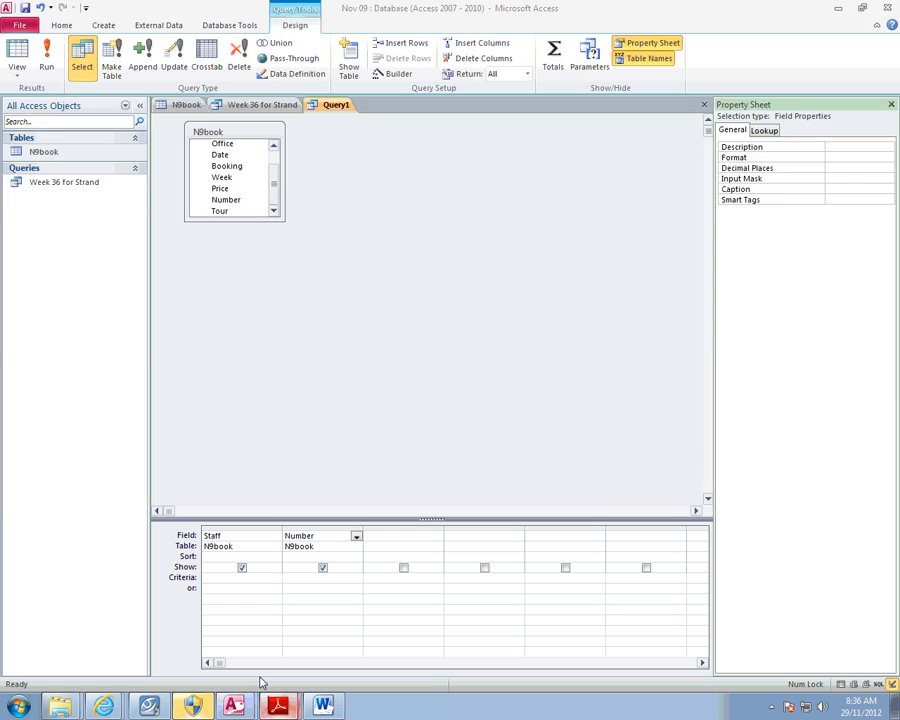
click(260, 676)
drag(208, 271, 629, 281)
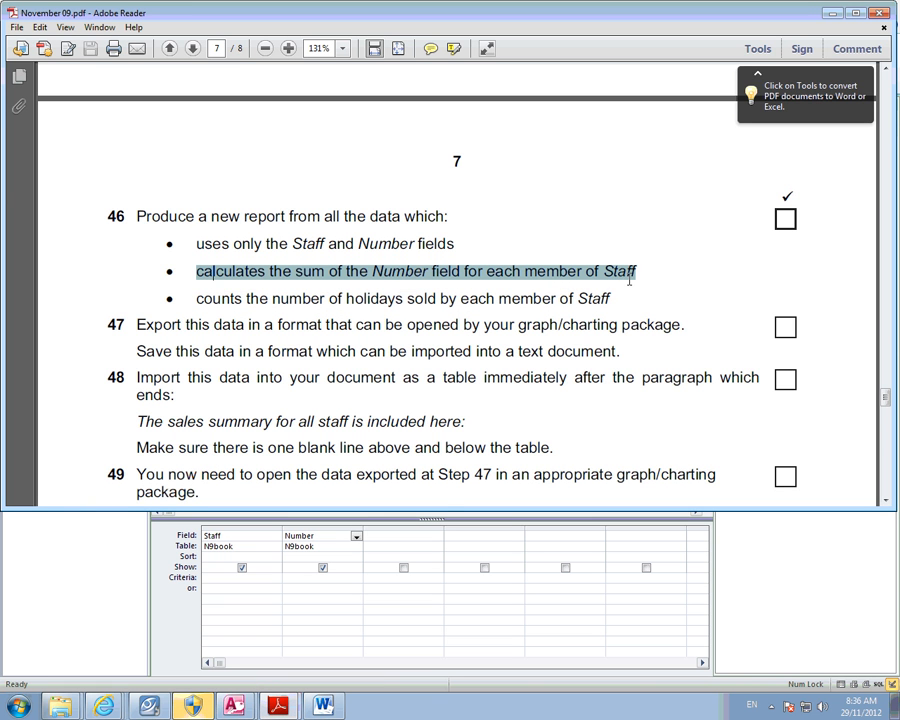
click(388, 579)
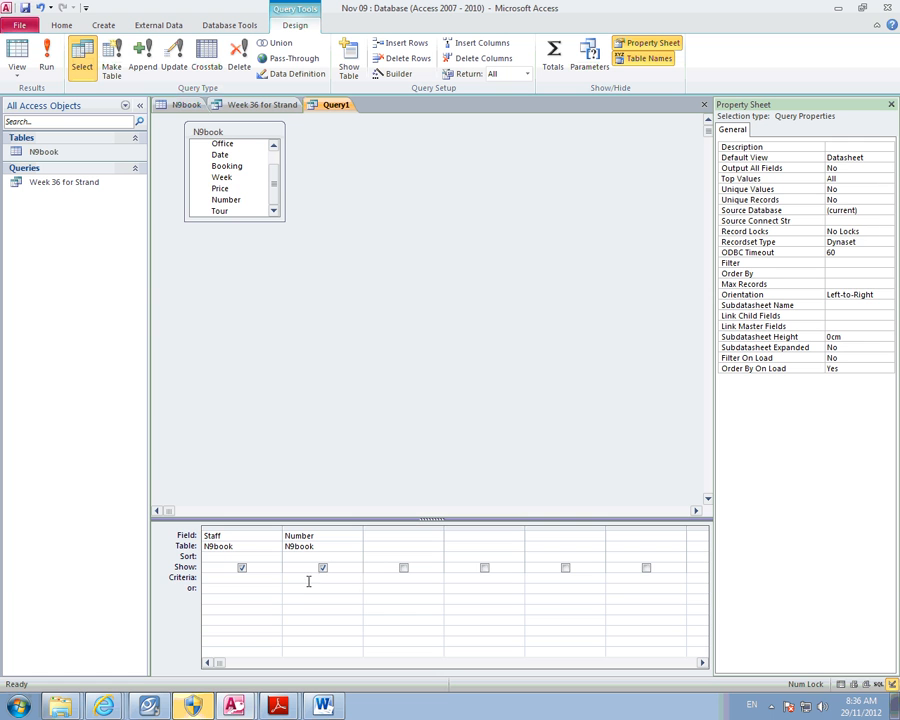
click(554, 57)
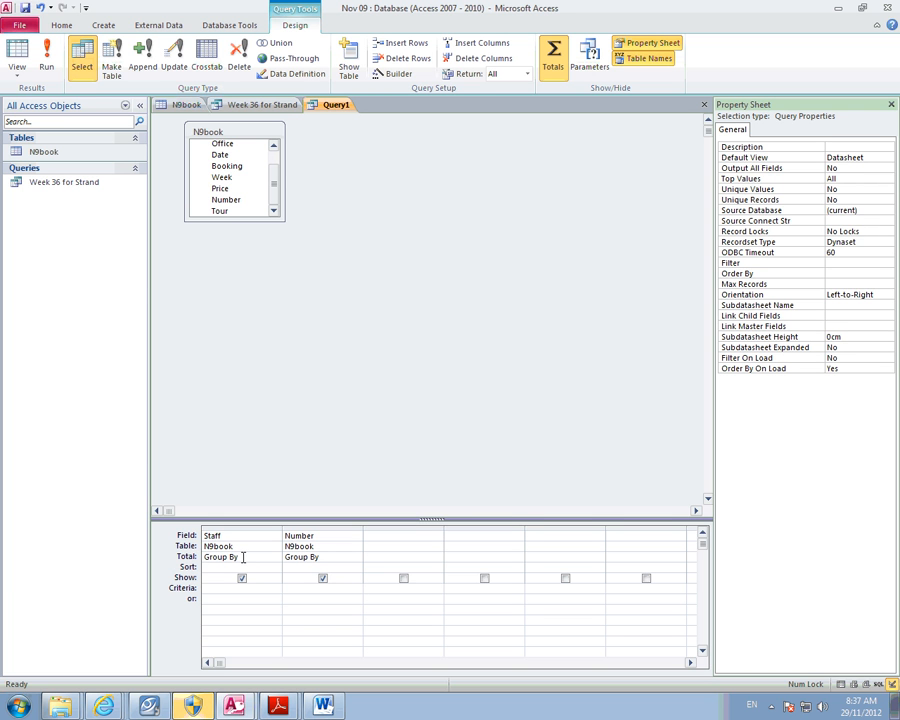
click(305, 557)
click(356, 557)
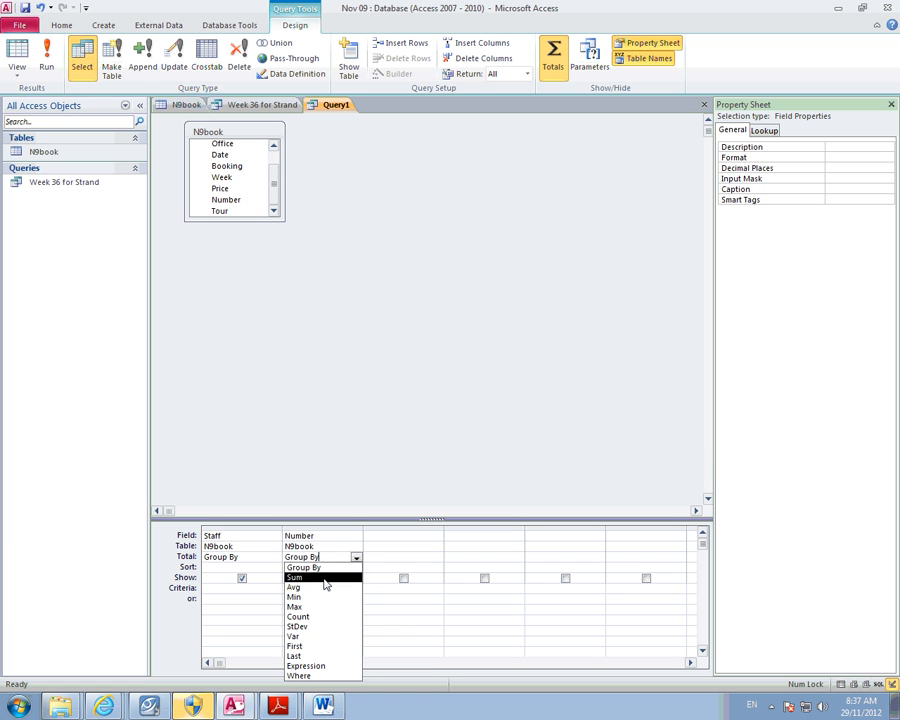
click(324, 584)
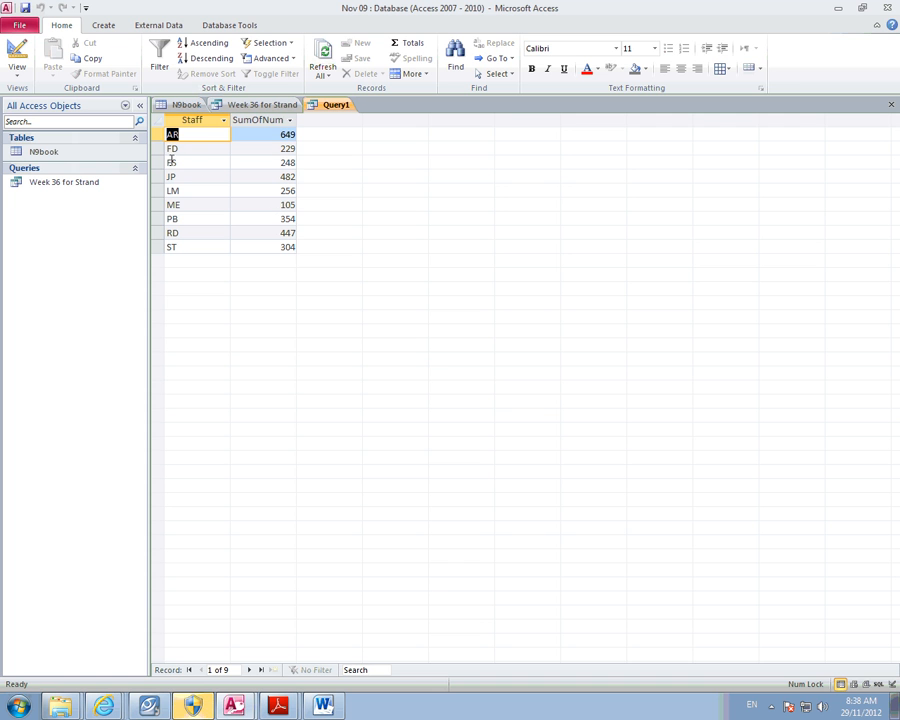
- Check the summed Number value of the first staff member in the query results and return to Design view
double_click(268, 134)
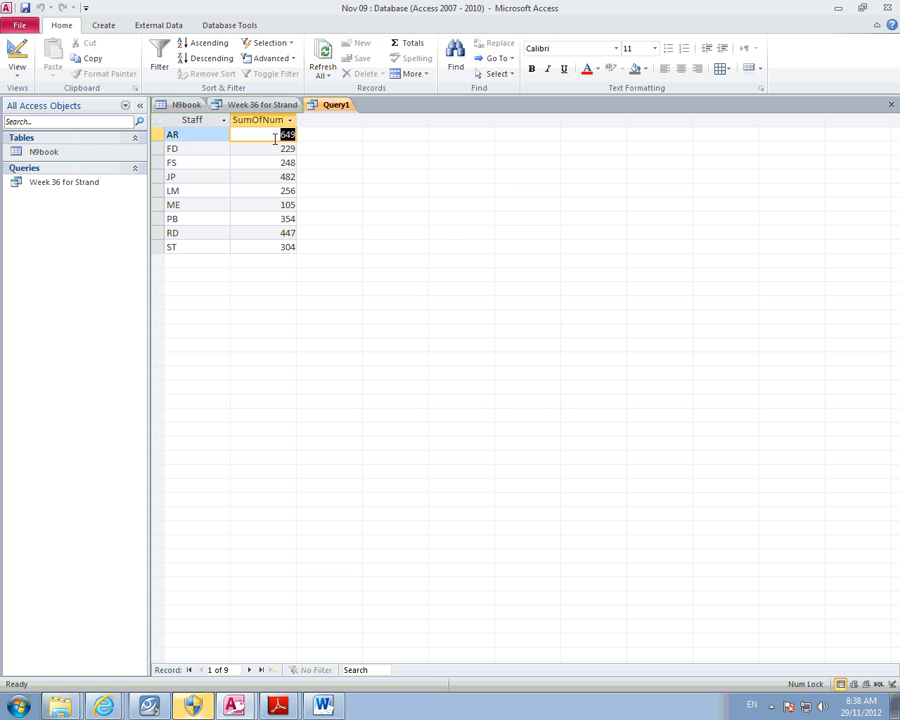
right_click(331, 105)
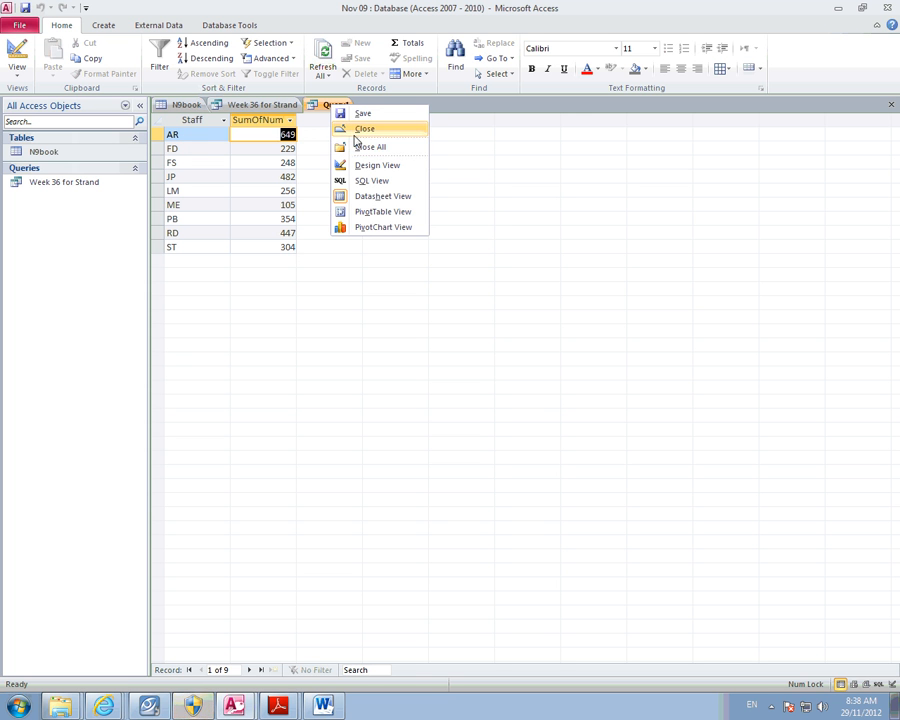
click(357, 166)
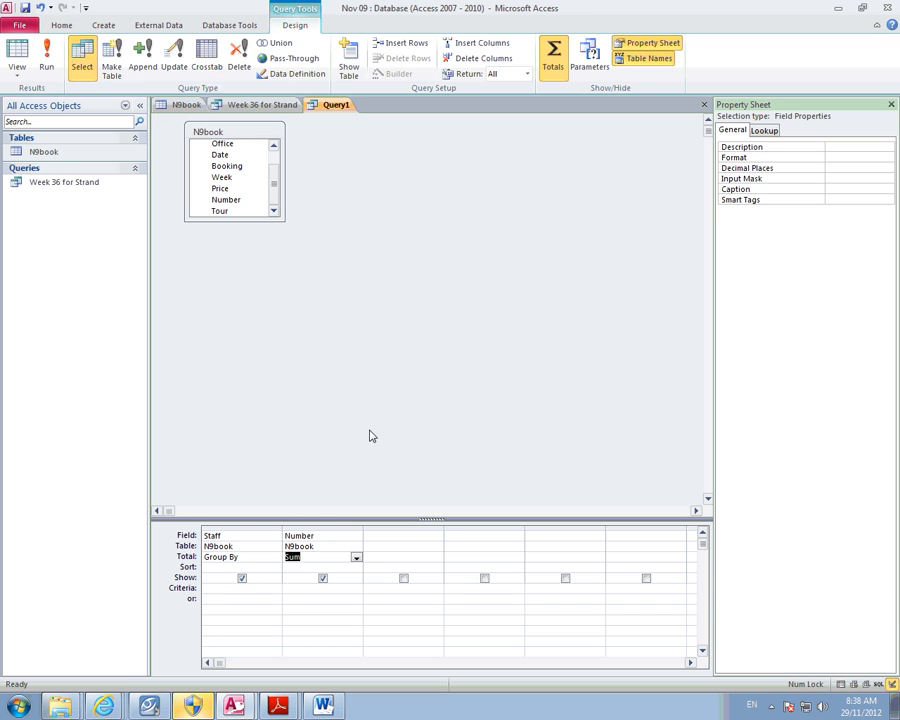
- Following task 46's holiday count requirement in the PDF, add Number as the query's third field and set its total to Count
click(403, 533)
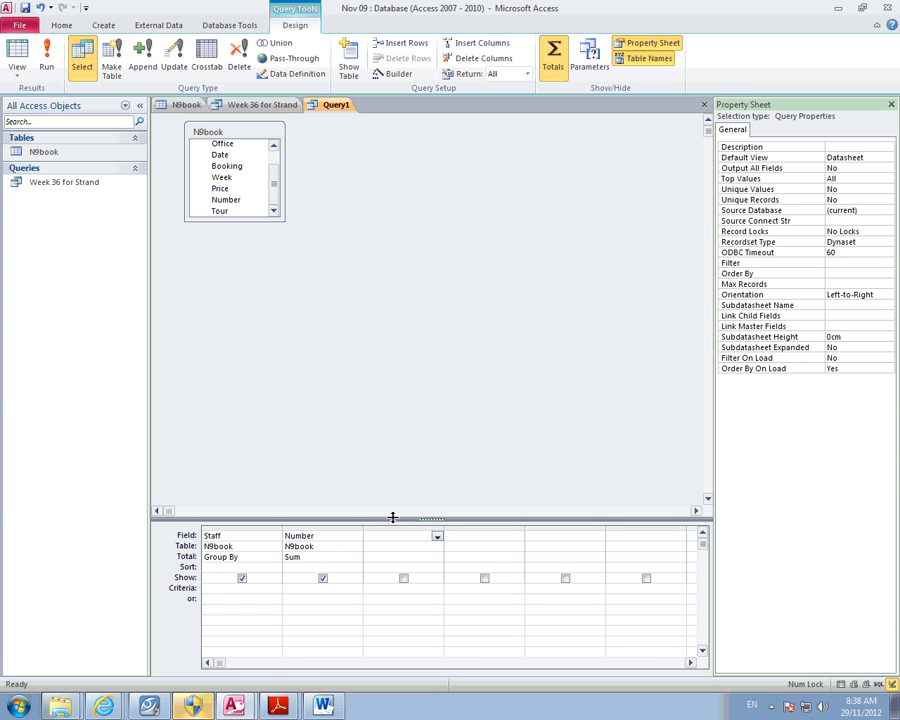
click(284, 709)
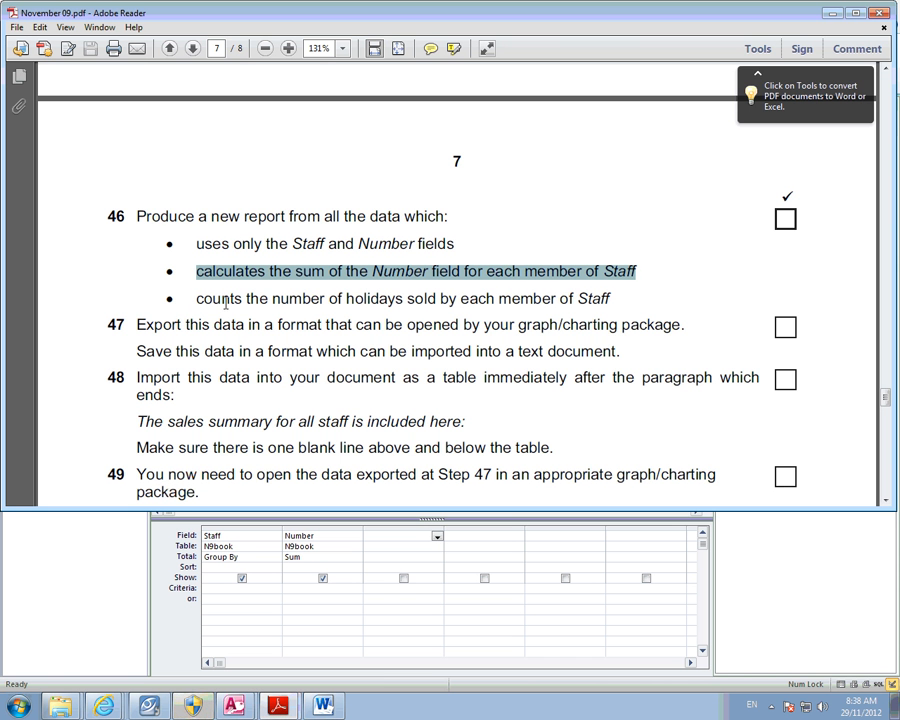
drag(222, 298, 660, 293)
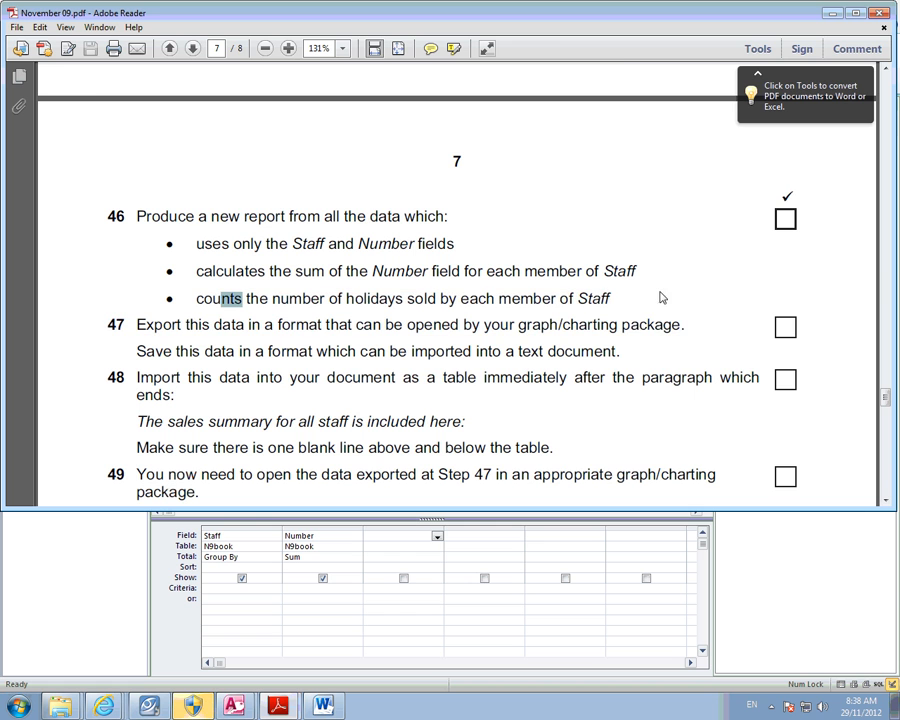
click(397, 538)
click(436, 536)
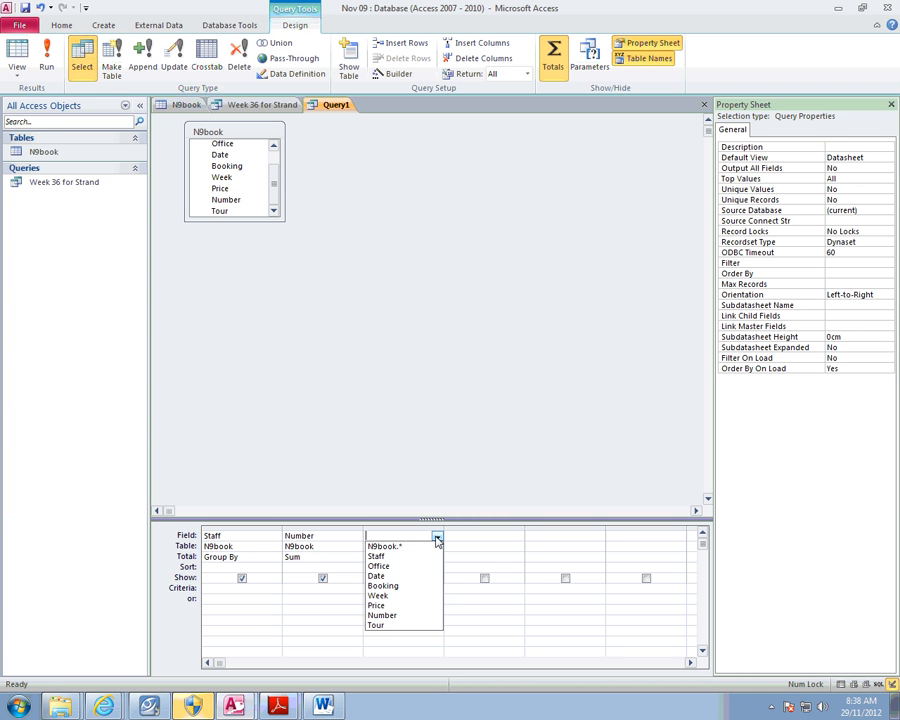
click(405, 615)
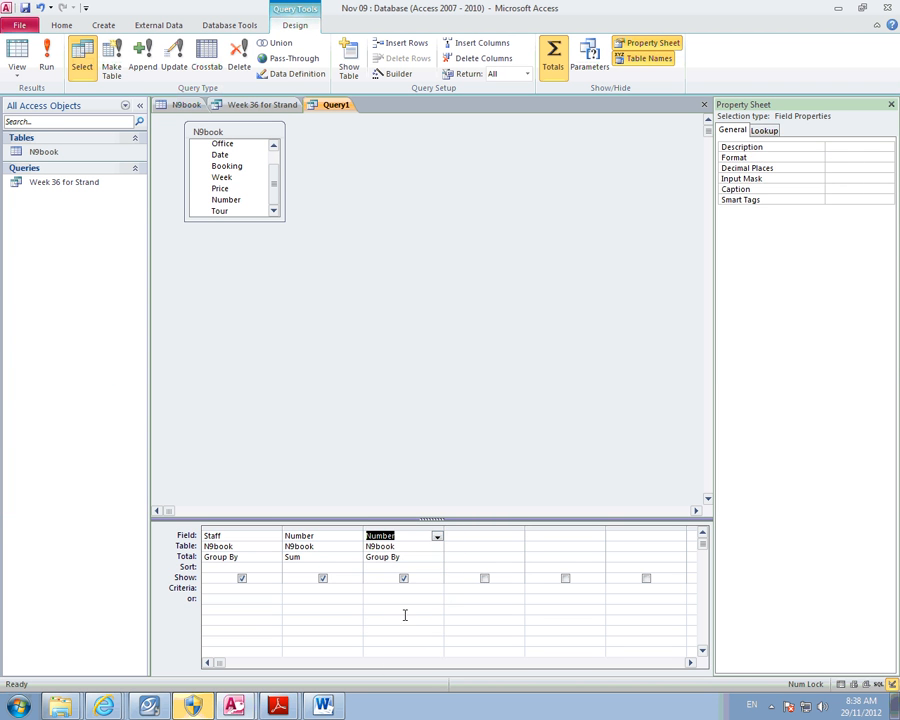
click(410, 560)
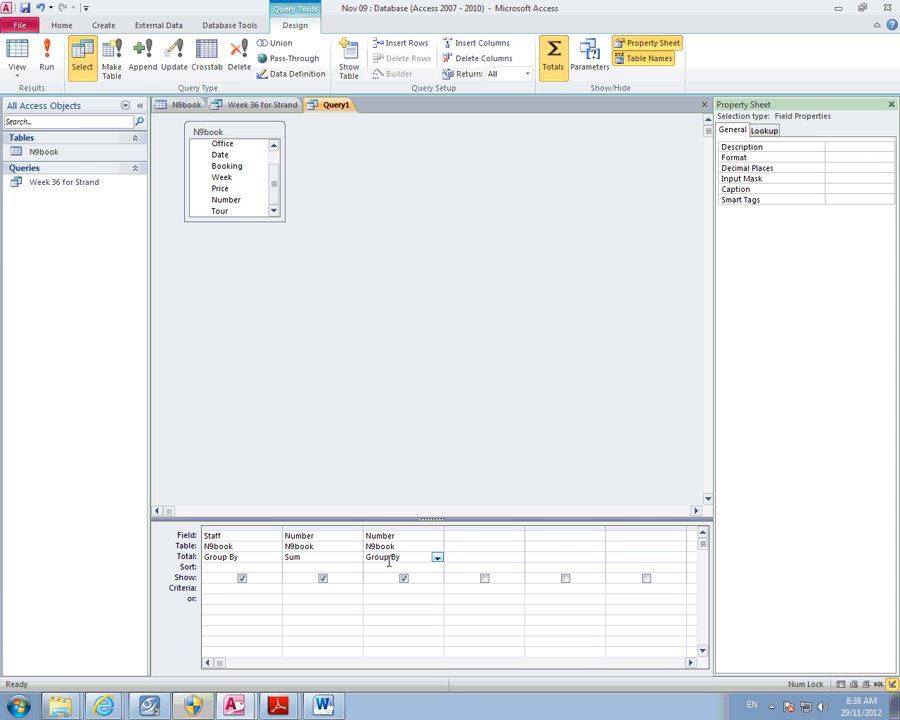
click(437, 558)
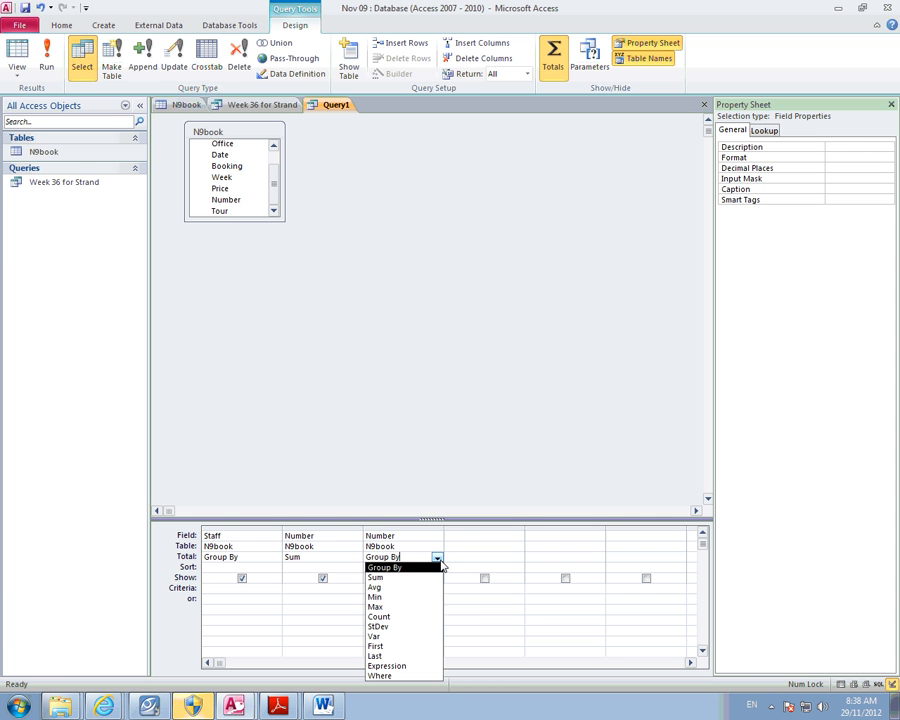
click(443, 617)
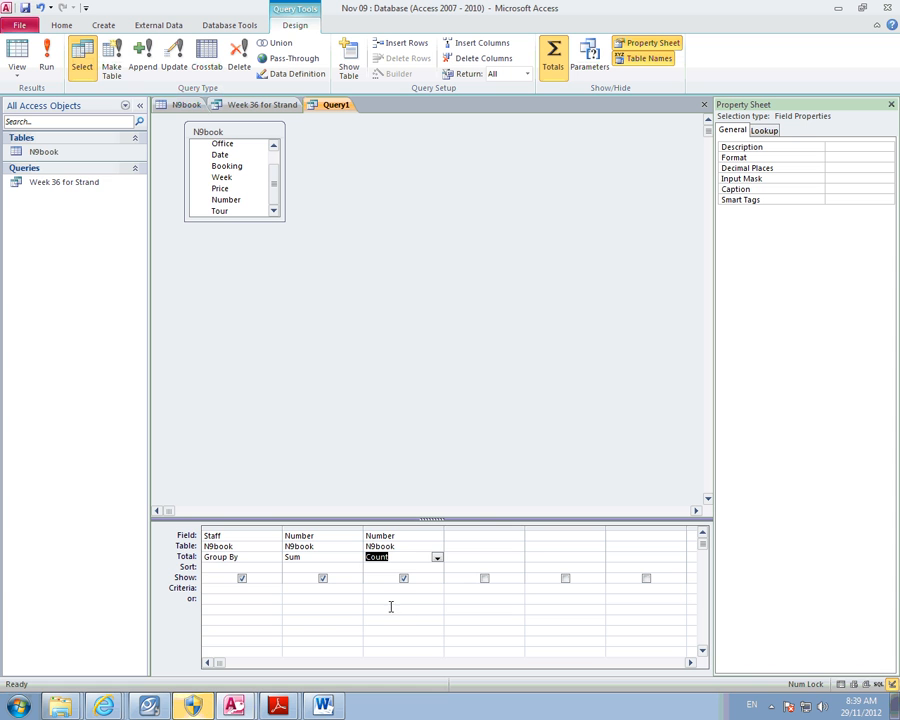
- Run the query and compare its sum and count columns per staff member with task 46 in November 09.pdf
click(45, 66)
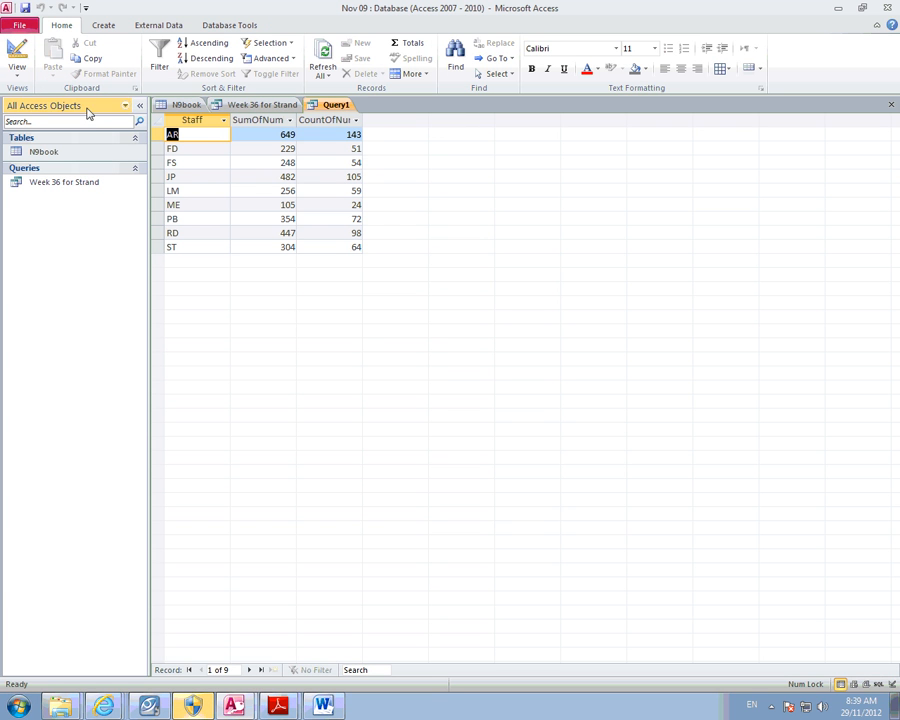
click(284, 134)
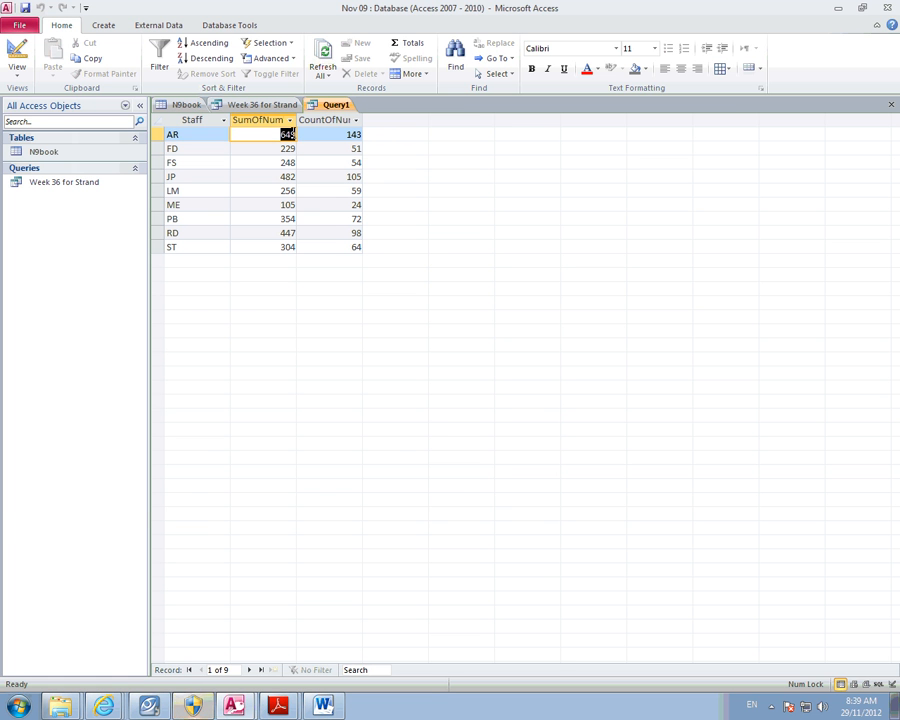
click(279, 704)
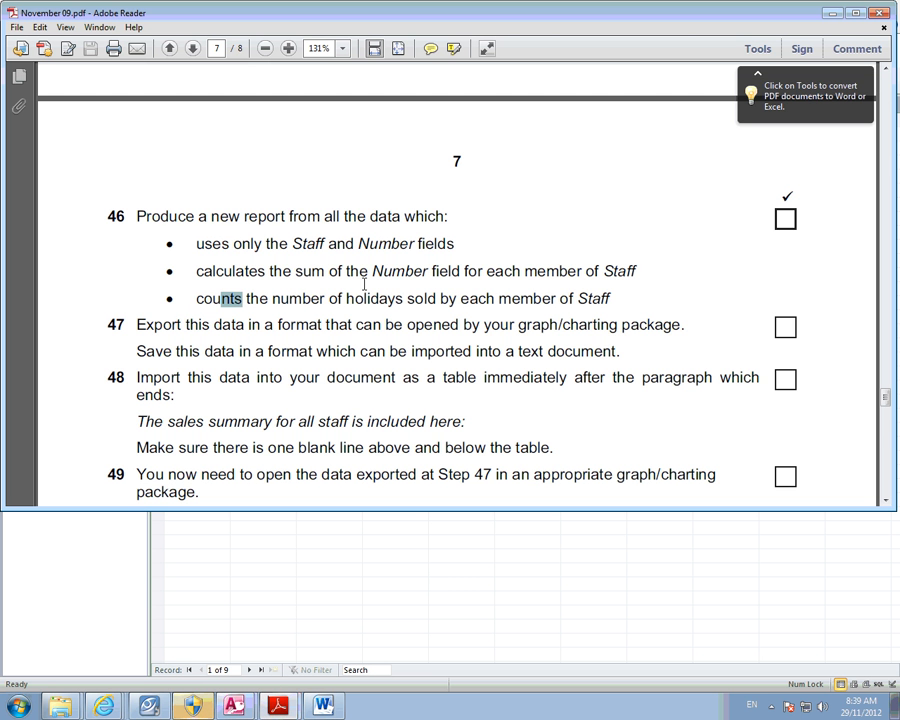
drag(228, 269, 605, 269)
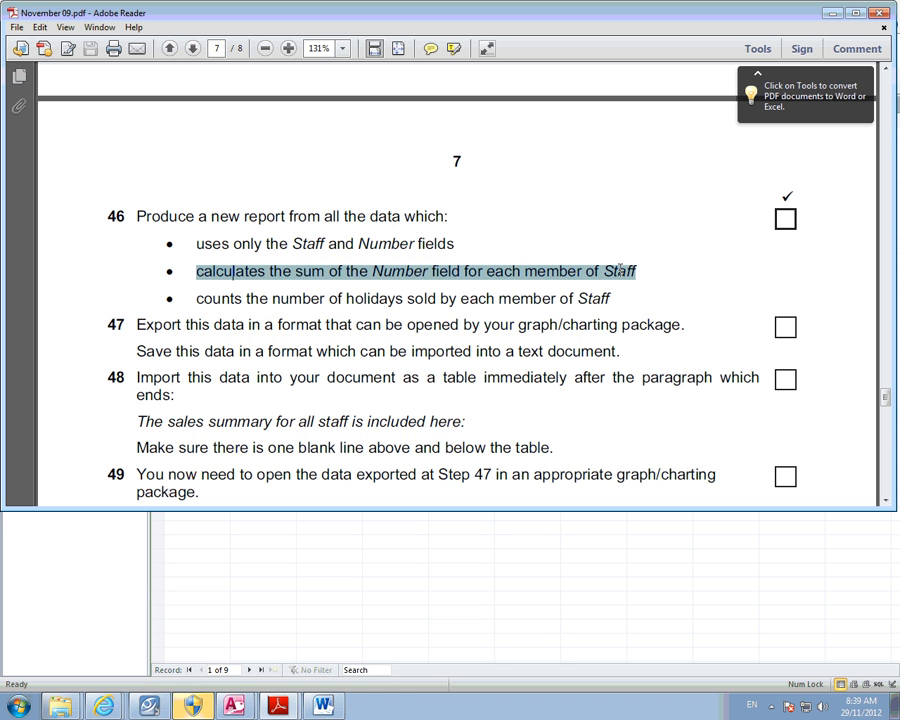
click(263, 568)
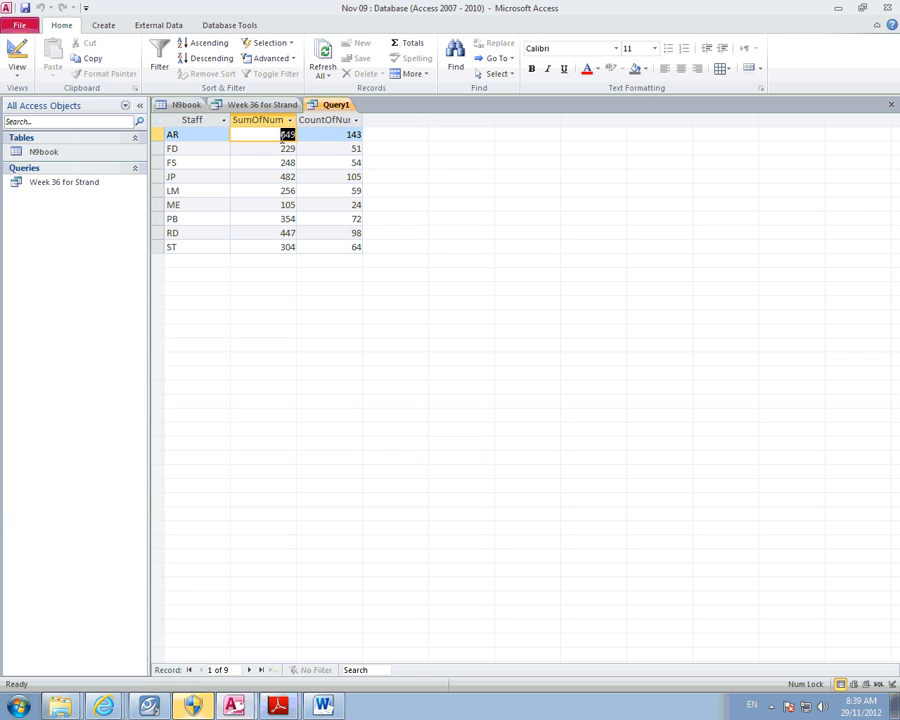
key(Tab)
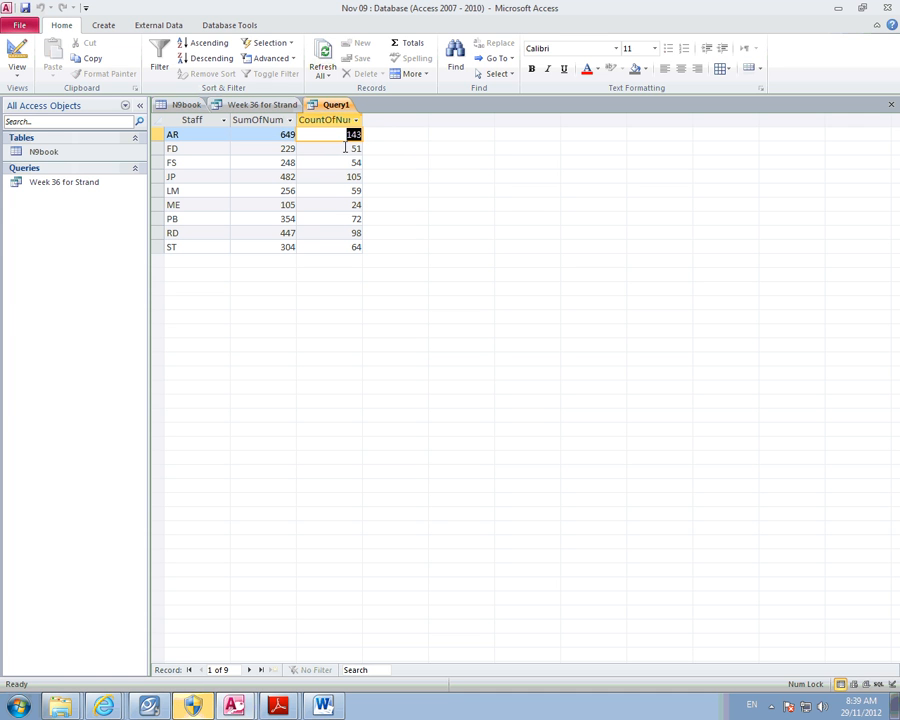
click(254, 121)
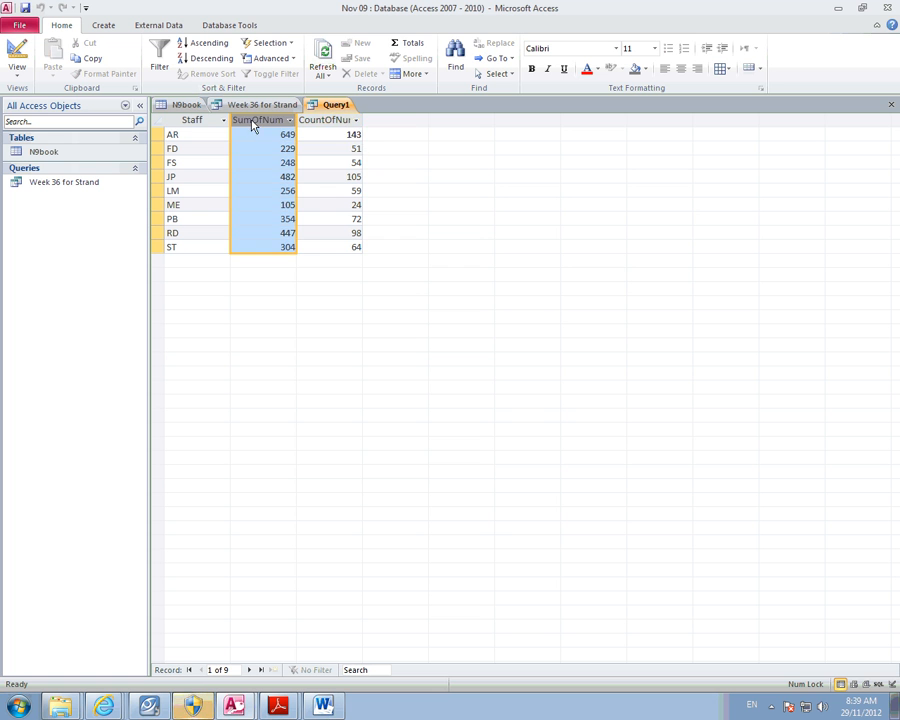
- Examine the sum and count columns for each staff member in the query results, focusing on the JP row
click(322, 120)
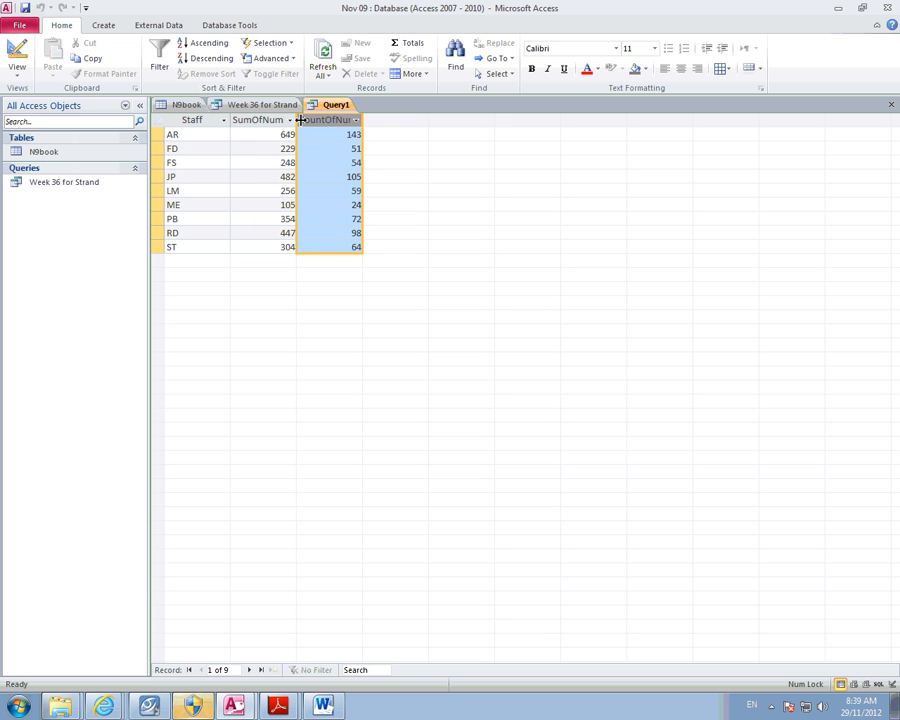
click(196, 135)
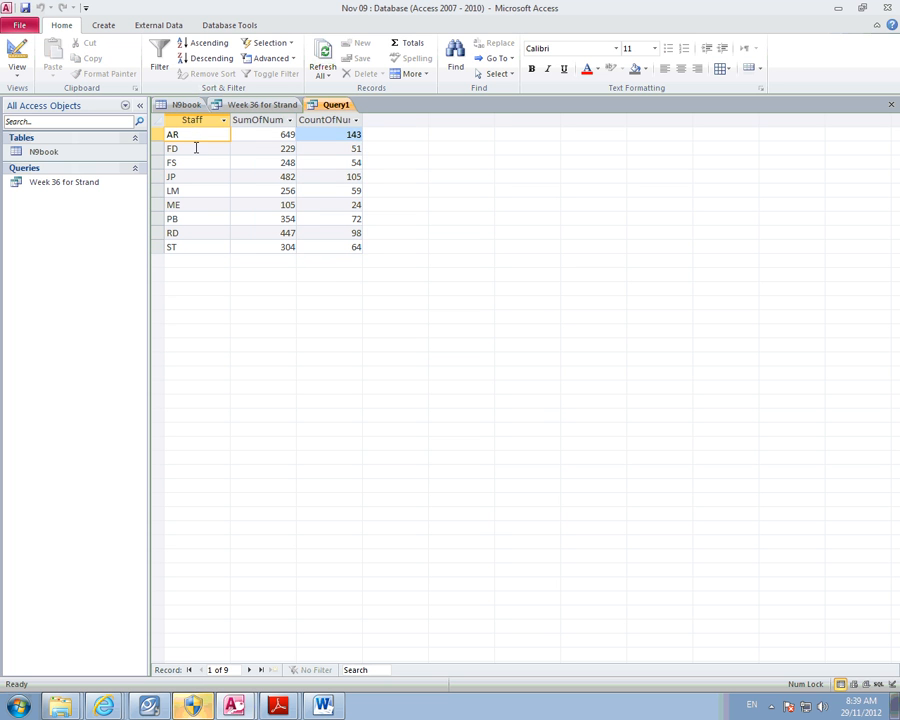
click(196, 148)
click(196, 162)
click(196, 177)
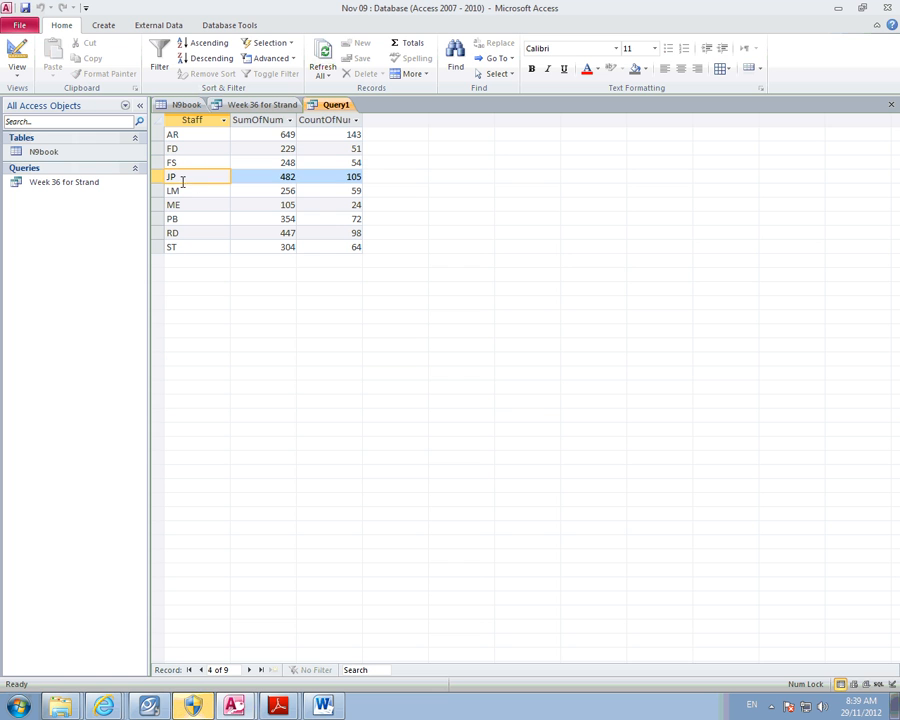
click(160, 175)
click(271, 178)
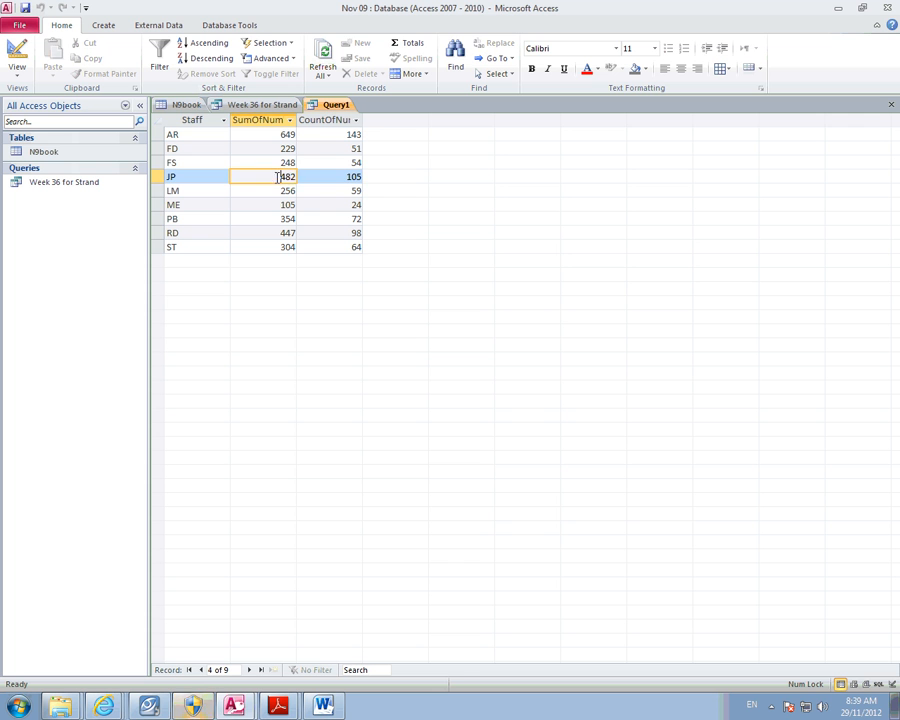
click(346, 177)
drag(257, 174, 365, 176)
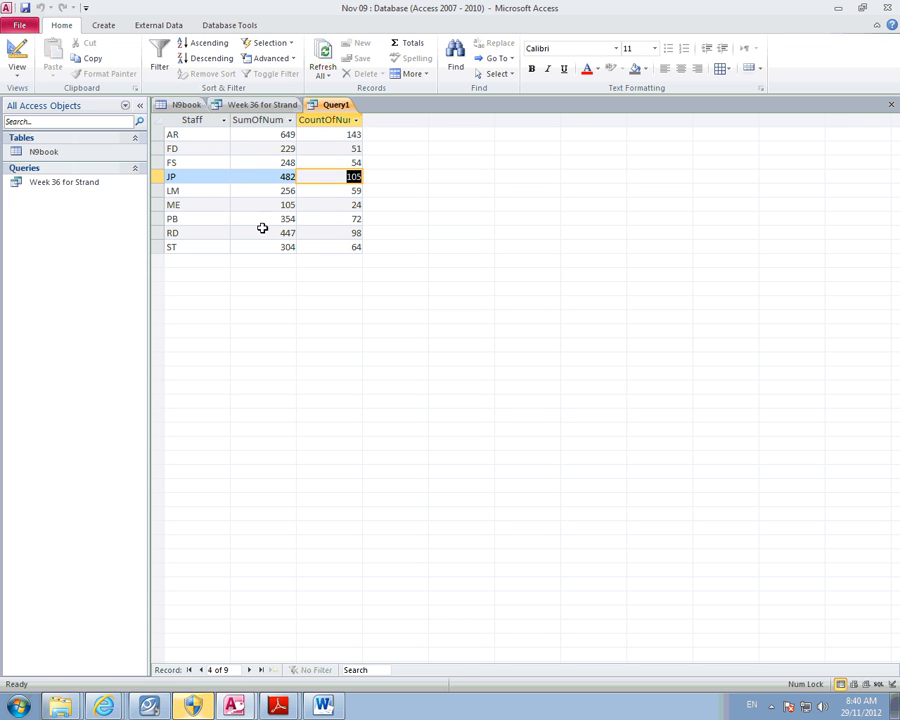
- Start saving the query, check task 47's export requirement in November 09.pdf, and enter a query name beginning with "Staff Que"
right_click(339, 107)
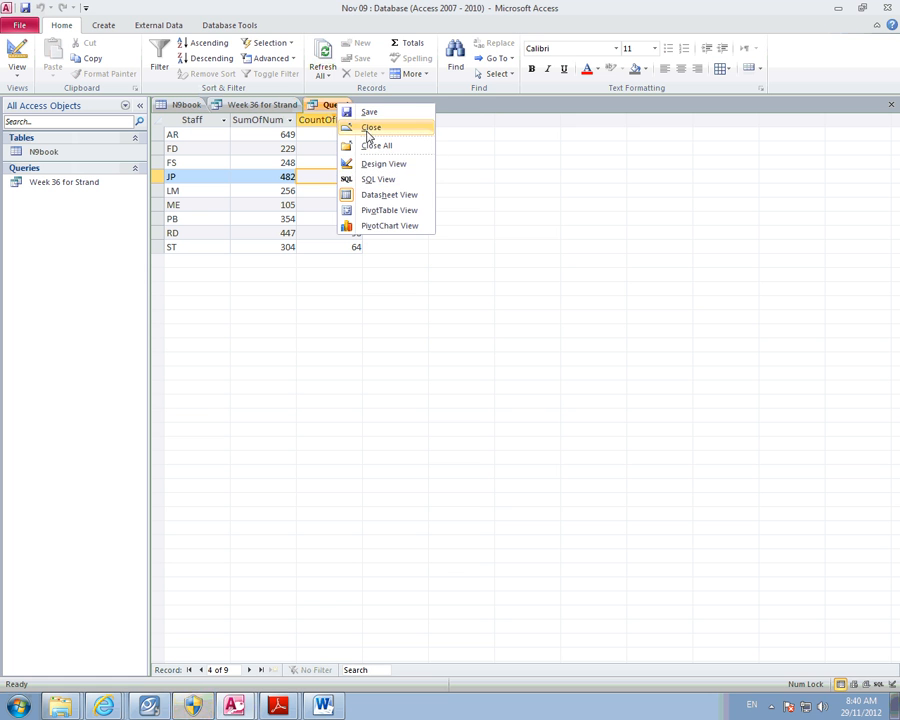
click(369, 112)
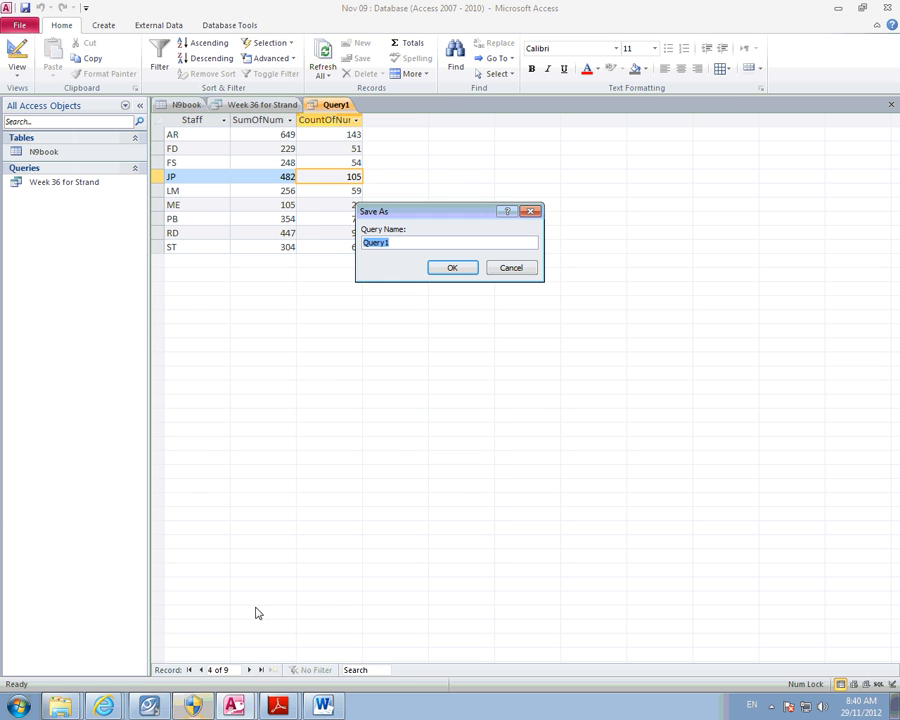
click(288, 706)
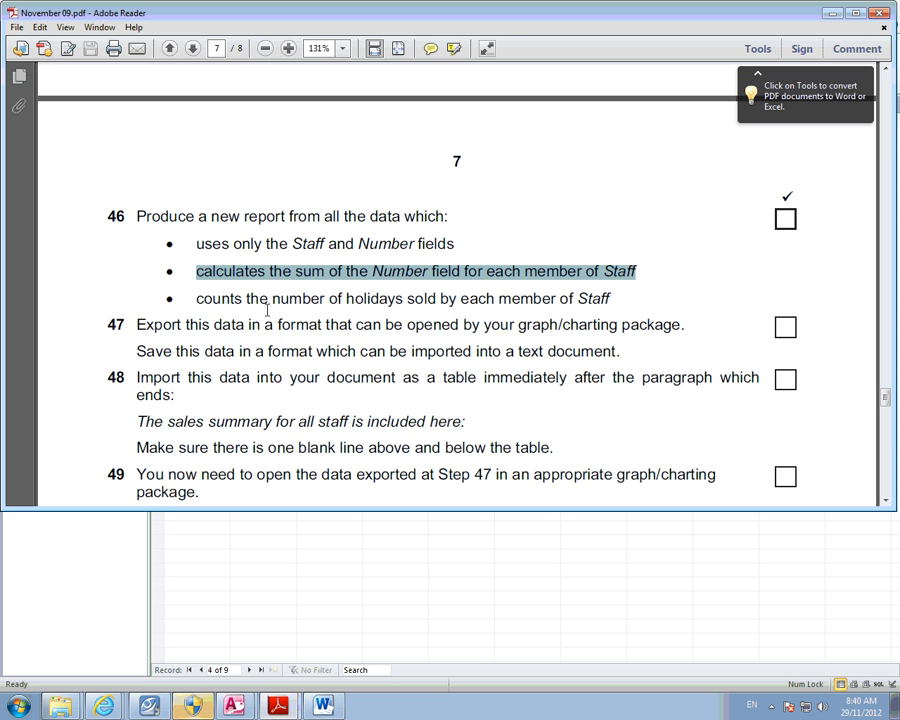
click(259, 300)
drag(159, 324, 659, 320)
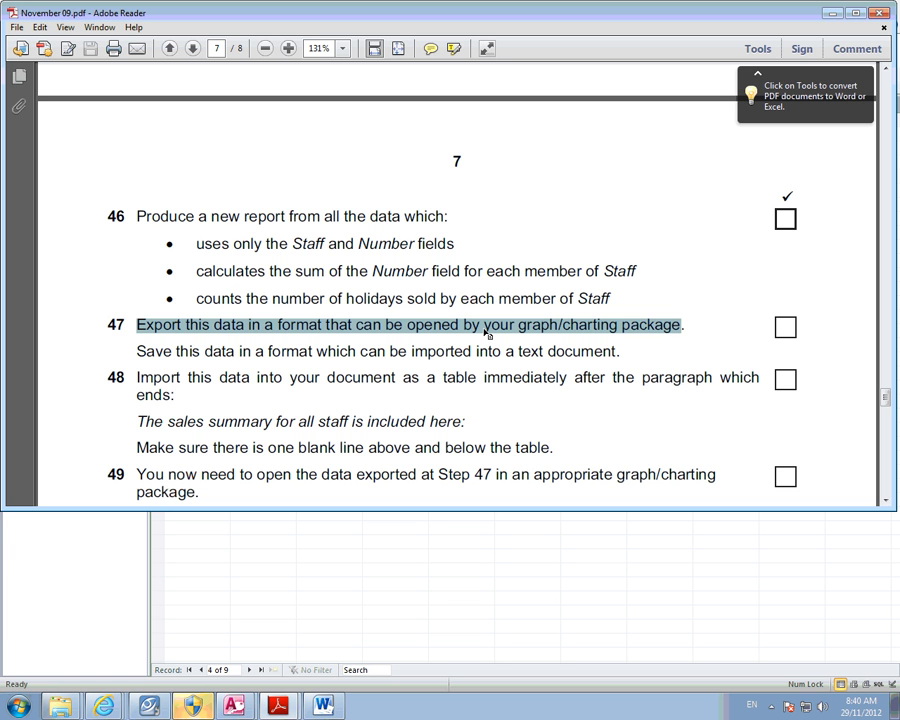
click(248, 712)
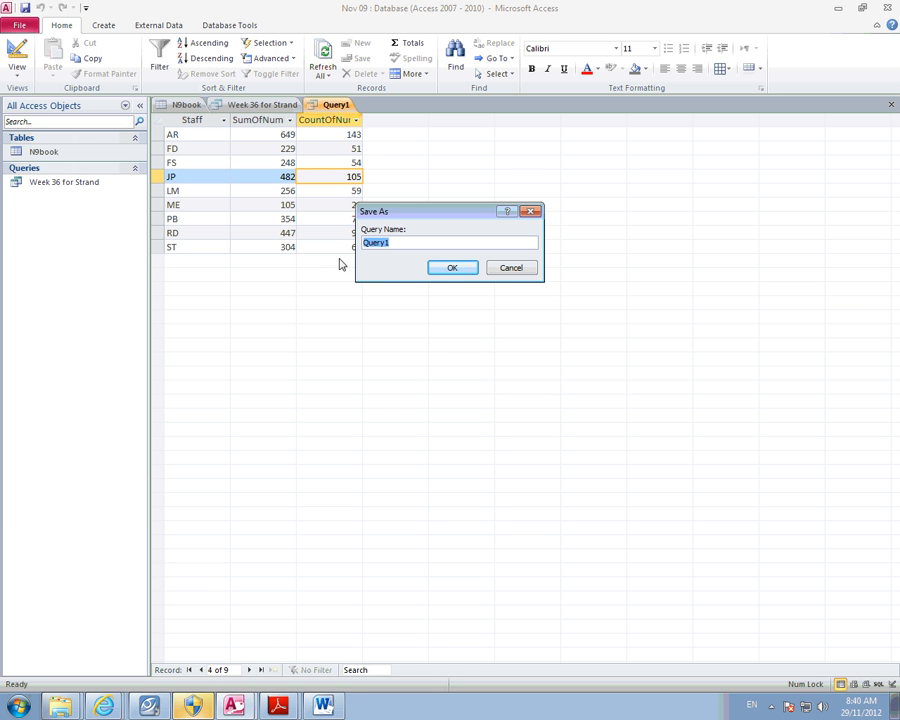
text(Staff Que)
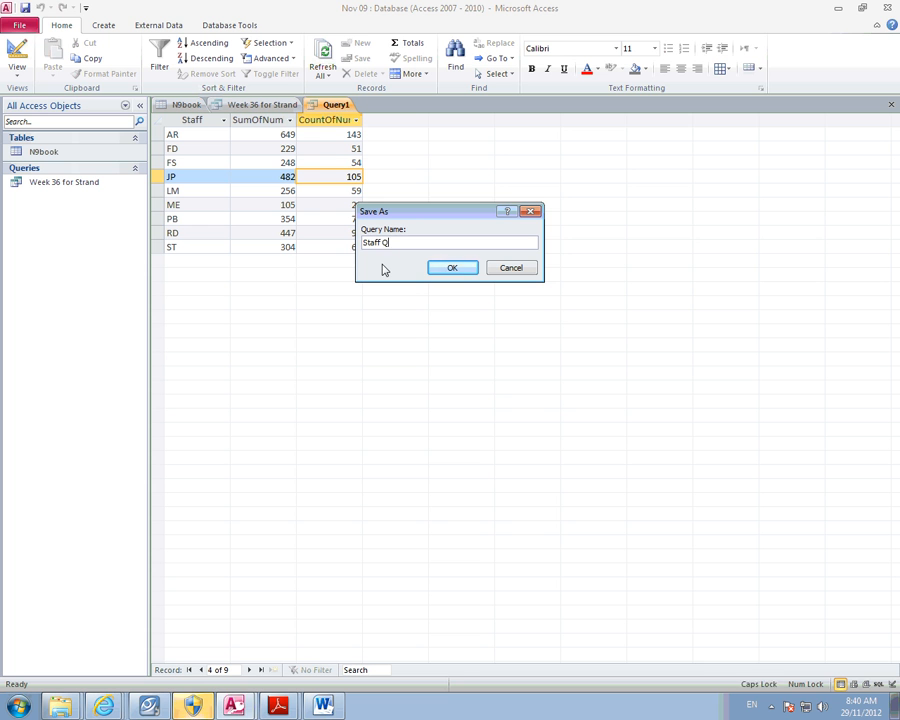